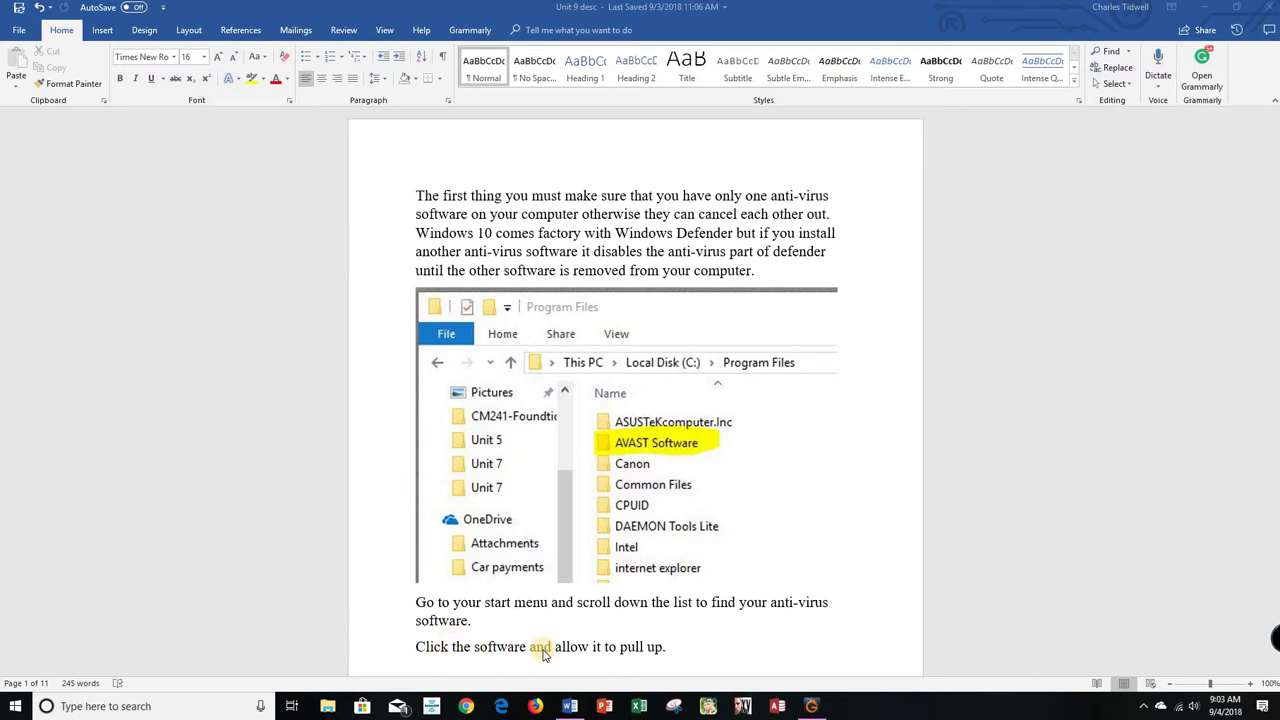
Launch Avast Free Antivirus from the list of installed programs
{"action": "left_click", "coordinate": [14, 708]}
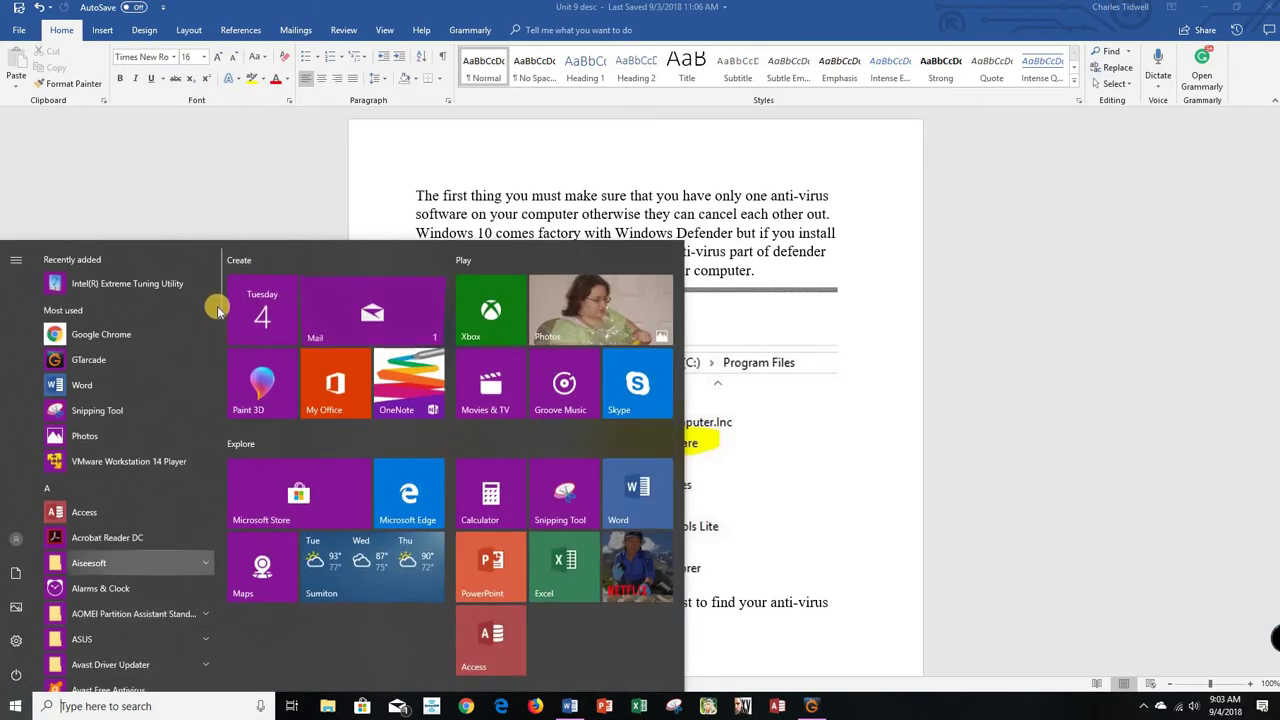
{"action": "left_click_drag", "start_coordinate": [217, 314], "coordinate": [219, 352]}
{"action": "scroll", "coordinate": [126, 340], "scroll_direction": "down", "scroll_amount": 2}
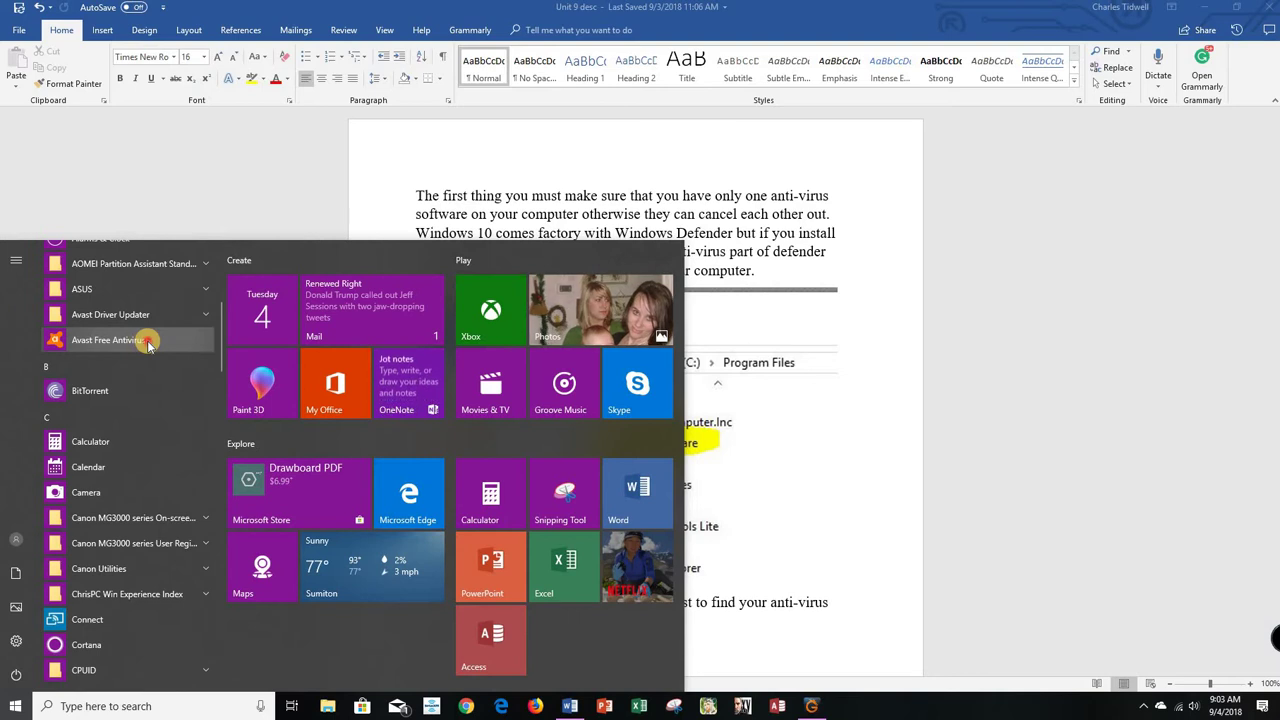
{"action": "left_click", "coordinate": [110, 340]}
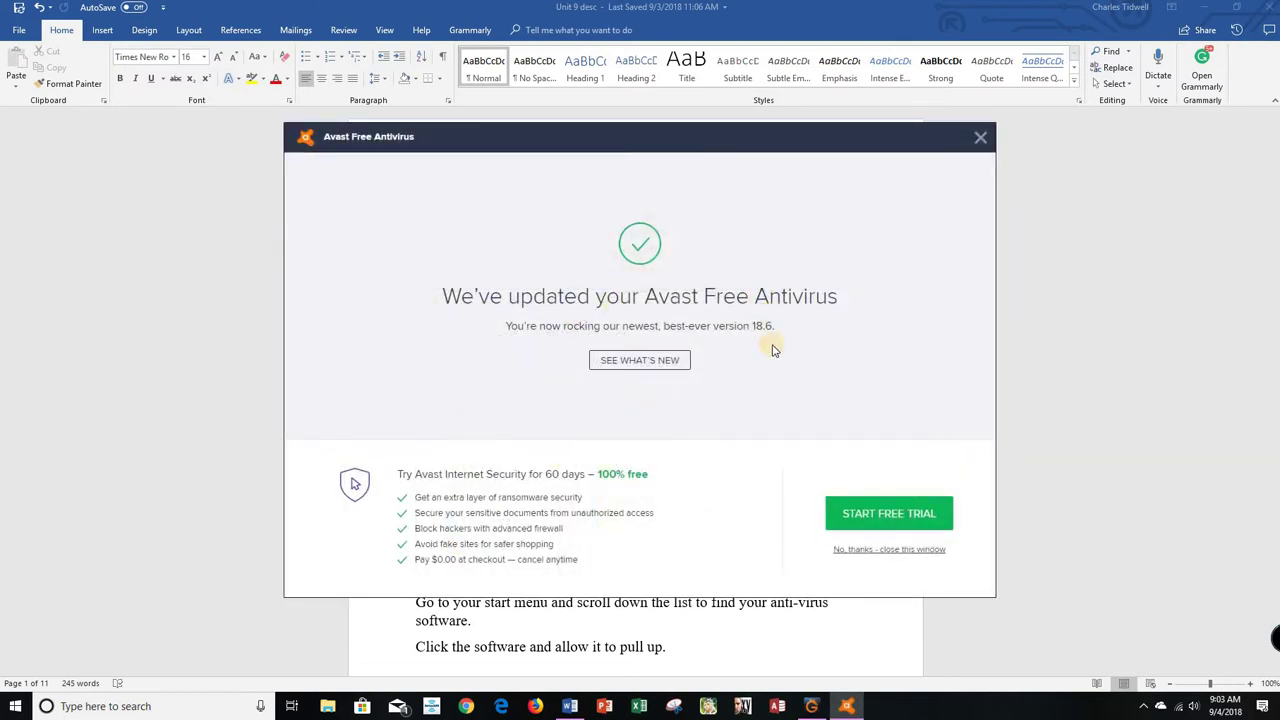
View what's new in the Avast update, then close the notice and decline the free trial
{"action": "left_click", "coordinate": [645, 361]}
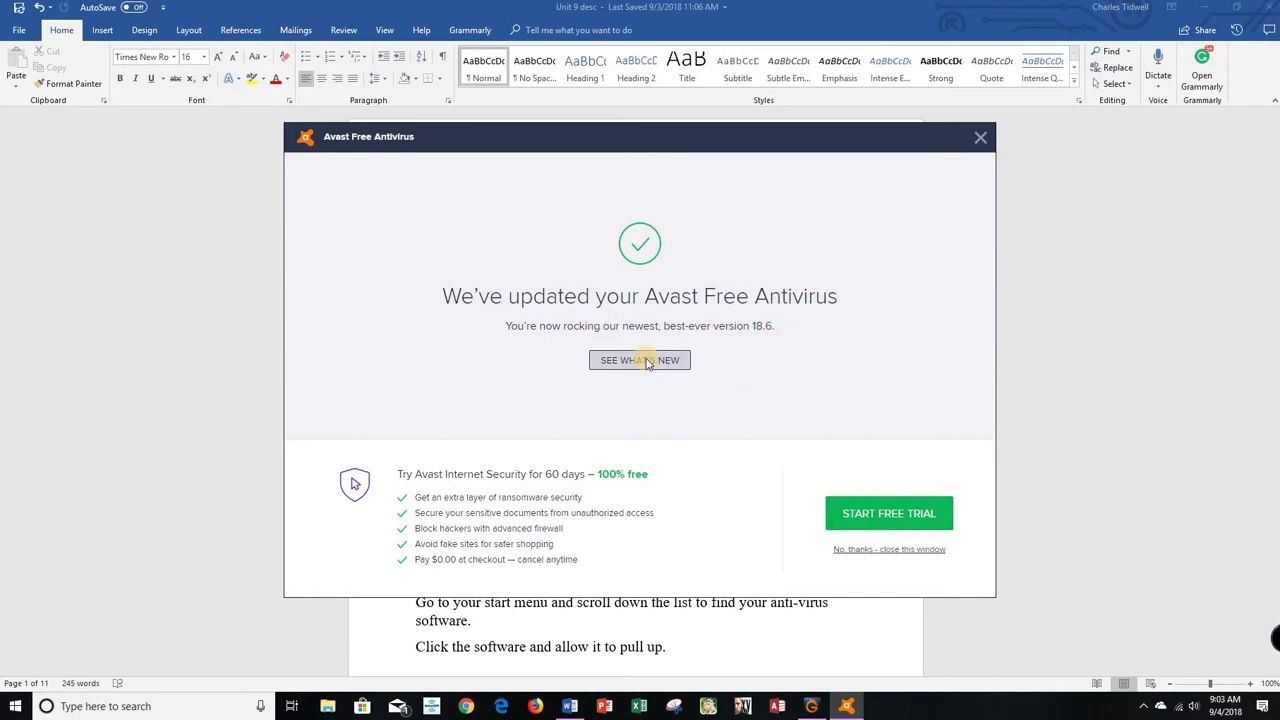
{"action": "left_click", "coordinate": [306, 295]}
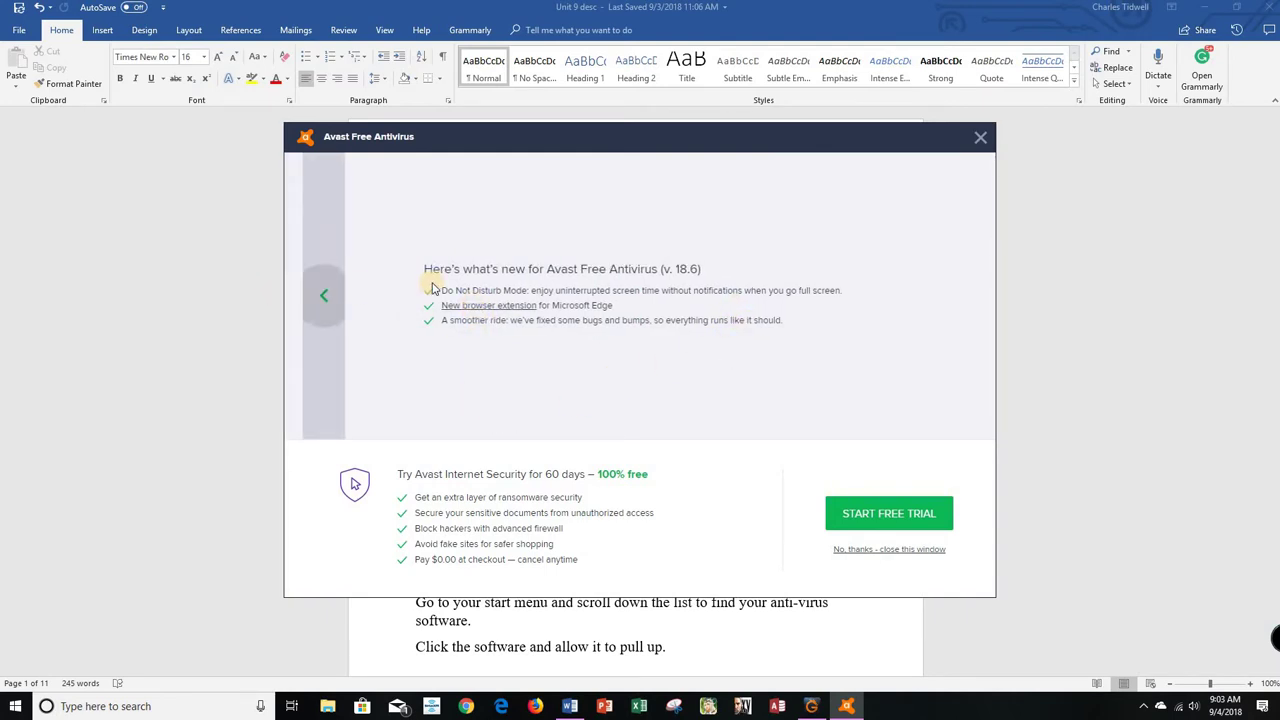
{"action": "left_click", "coordinate": [878, 551]}
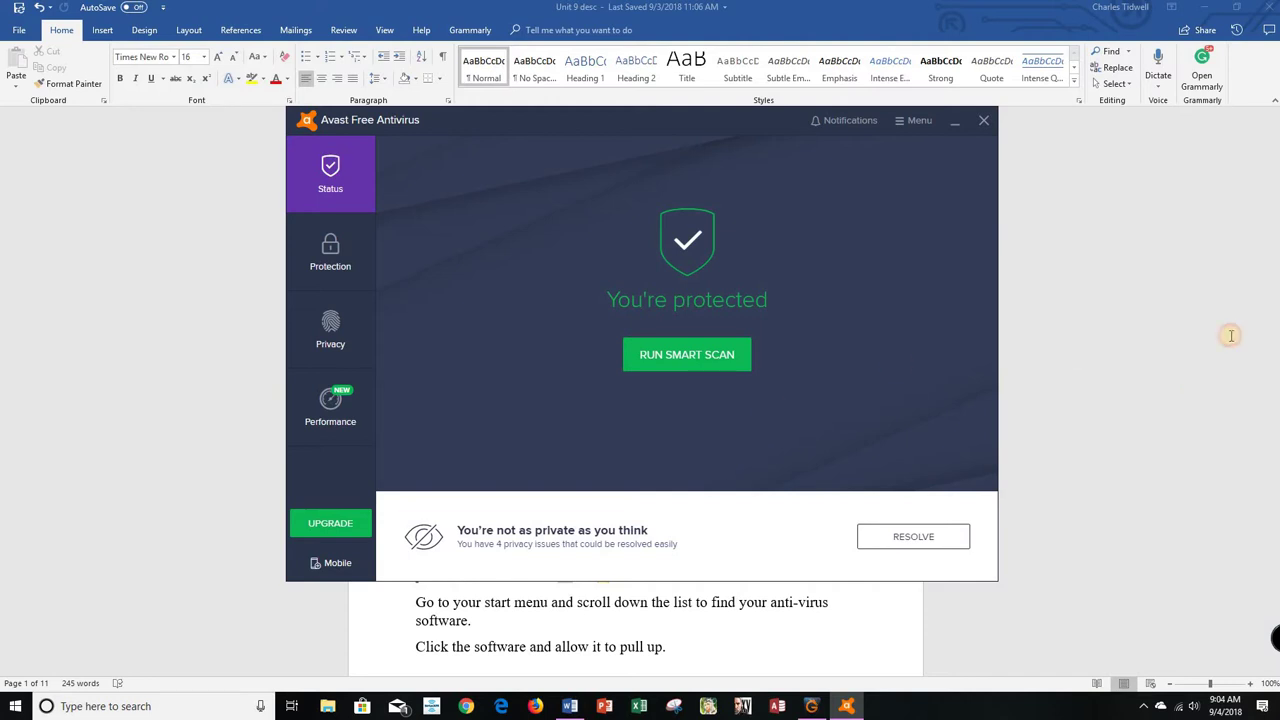
Consult the page 2 instructions in the Word document and open the settings of Avast Free Antivirus
{"action": "left_click", "coordinate": [1260, 263]}
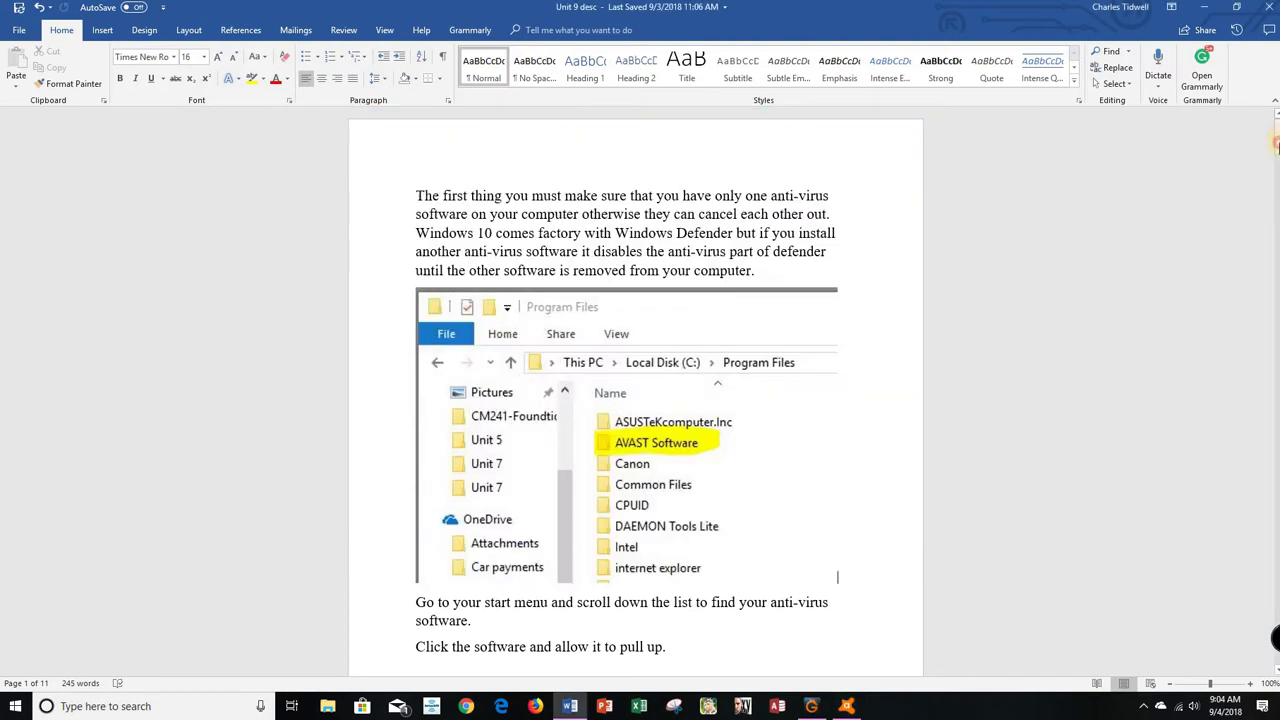
{"action": "left_click_drag", "start_coordinate": [1276, 145], "coordinate": [1276, 187]}
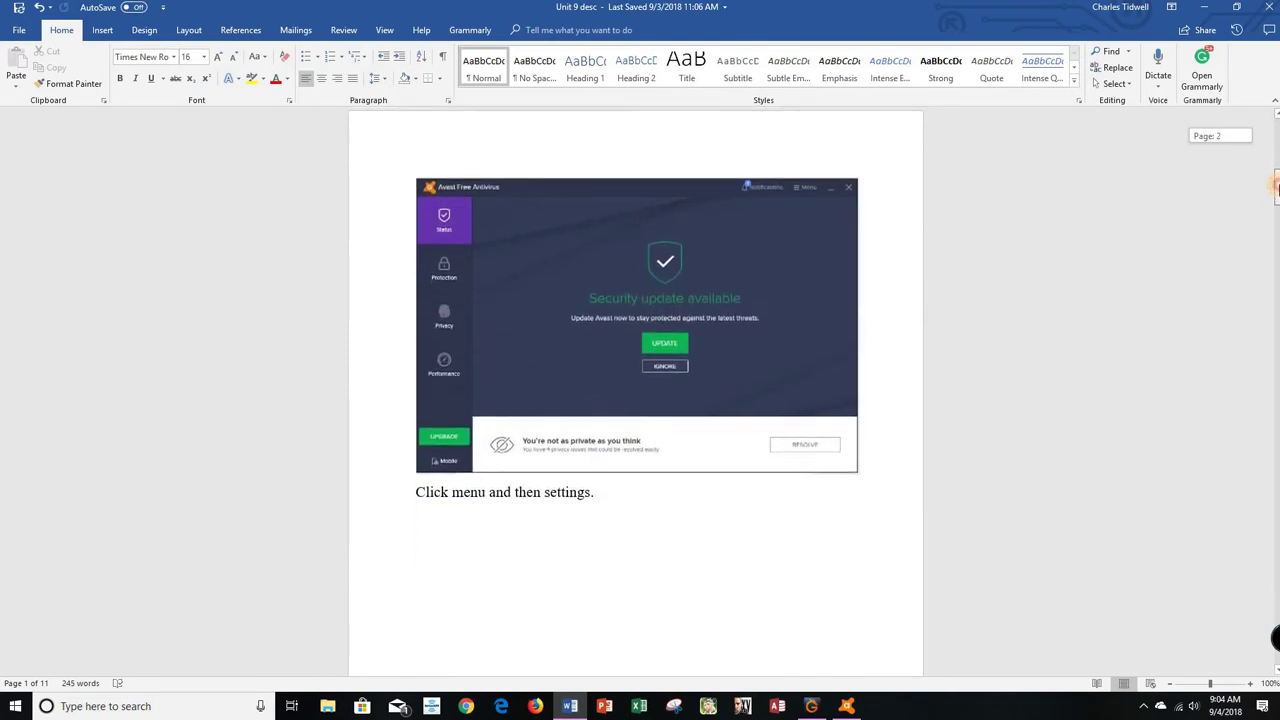
{"action": "scroll", "coordinate": [920, 343], "scroll_direction": "down", "scroll_amount": 1}
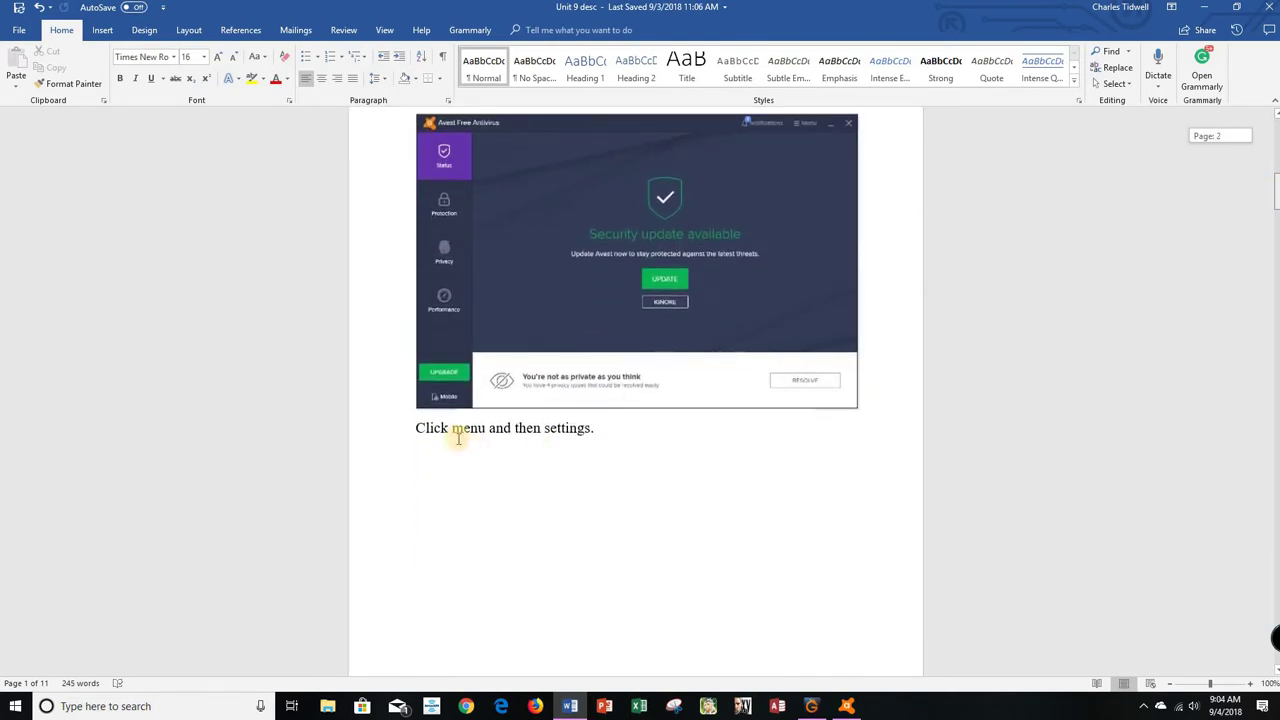
{"action": "left_click", "coordinate": [578, 428]}
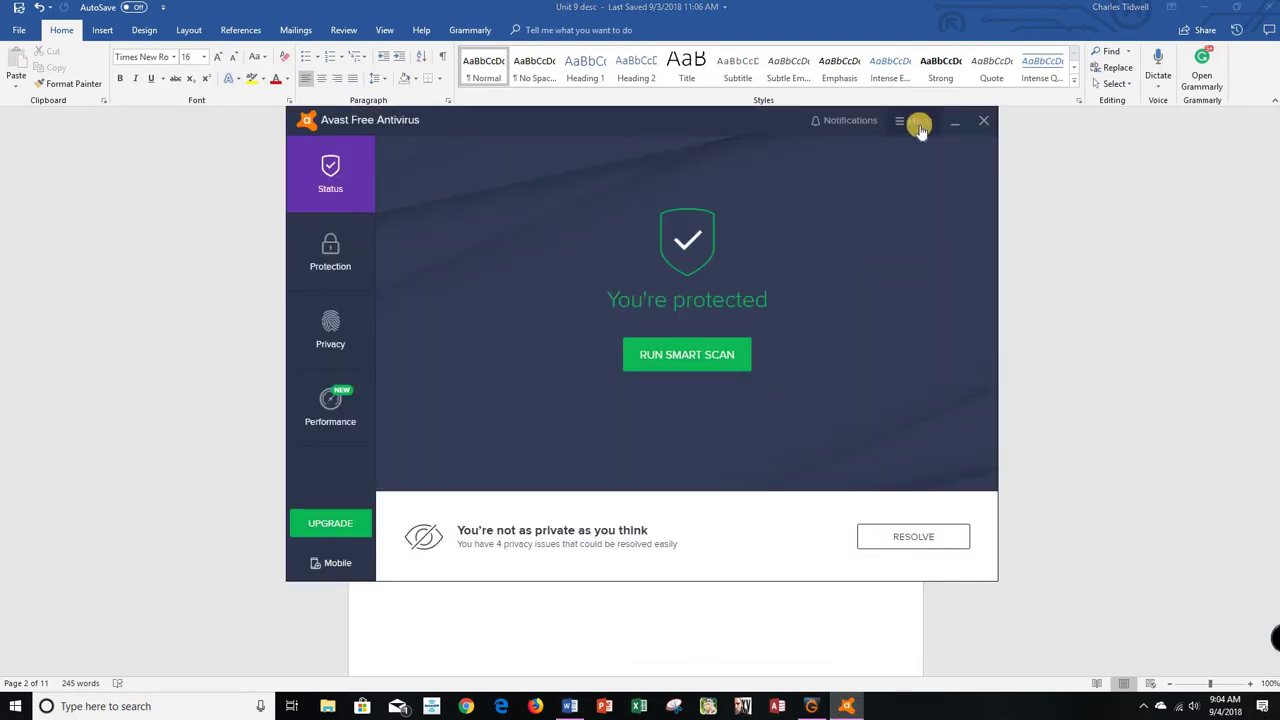
{"action": "left_click", "coordinate": [919, 126]}
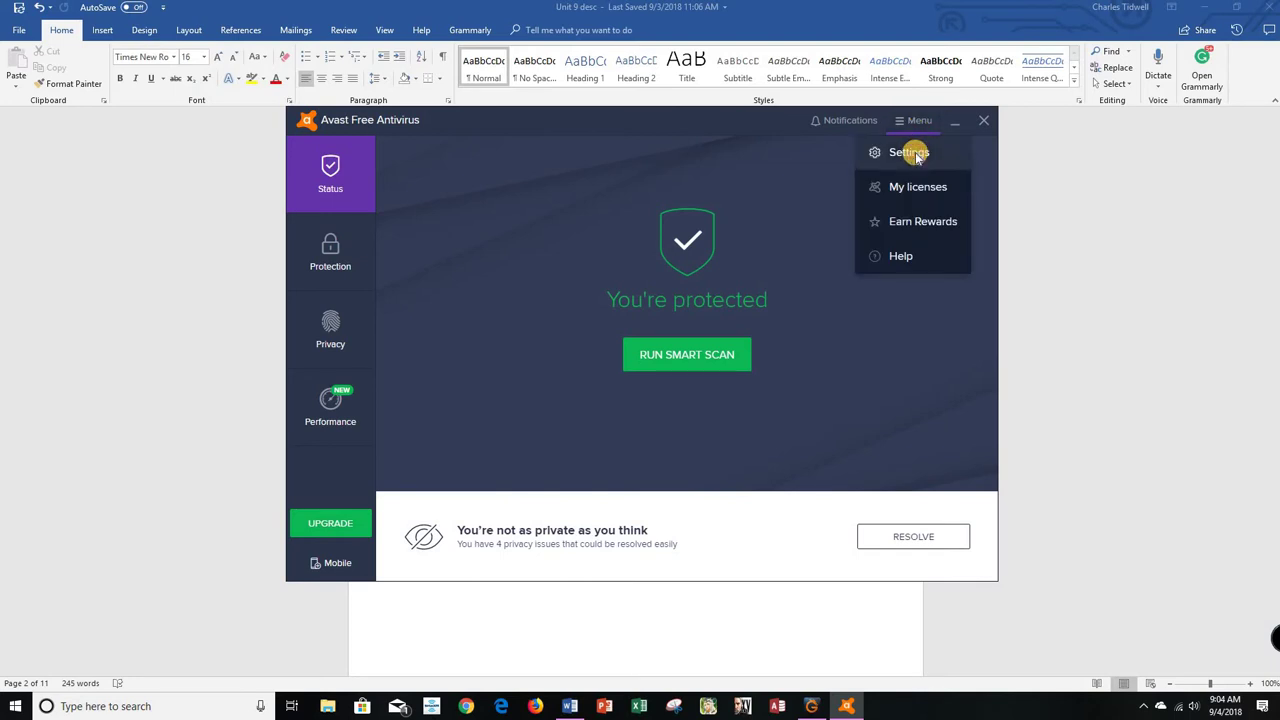
{"action": "left_click", "coordinate": [915, 152]}
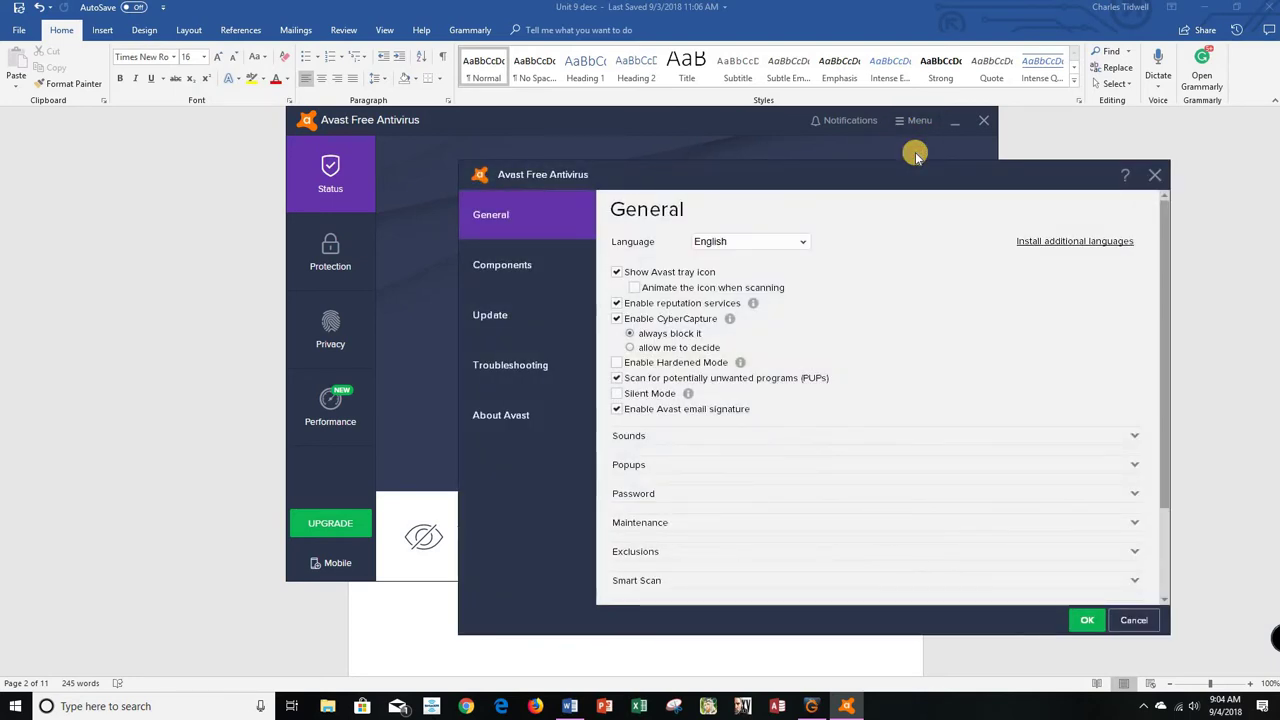
Consult the page 3 instruction about updates in Word and open the Update settings in Avast
{"action": "left_click", "coordinate": [1246, 286]}
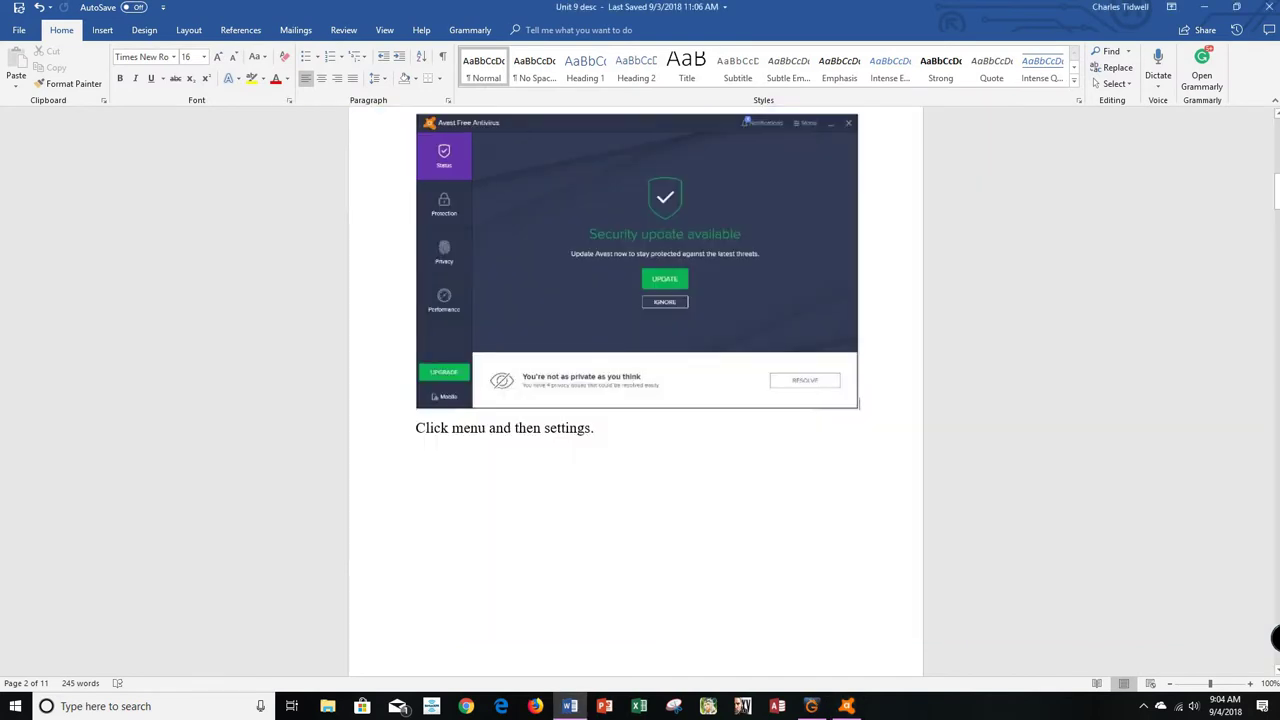
{"action": "left_click", "coordinate": [1279, 197]}
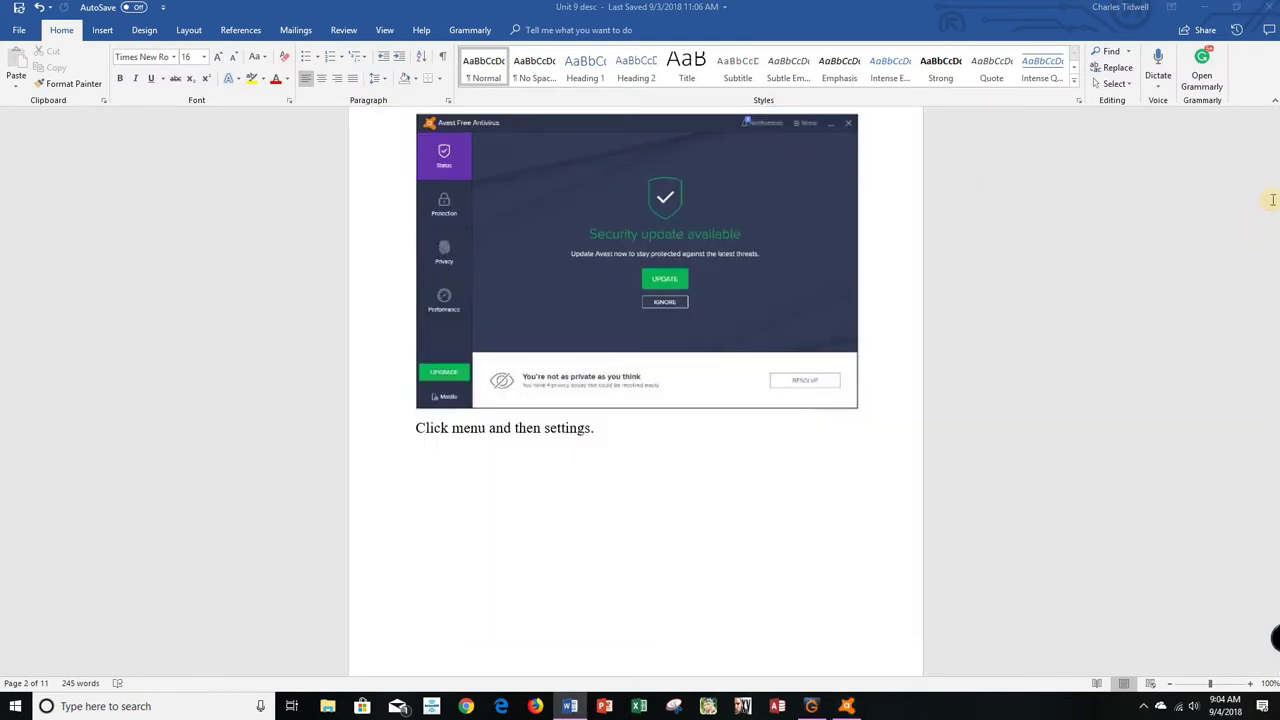
{"action": "left_click_drag", "start_coordinate": [1275, 205], "coordinate": [1276, 244]}
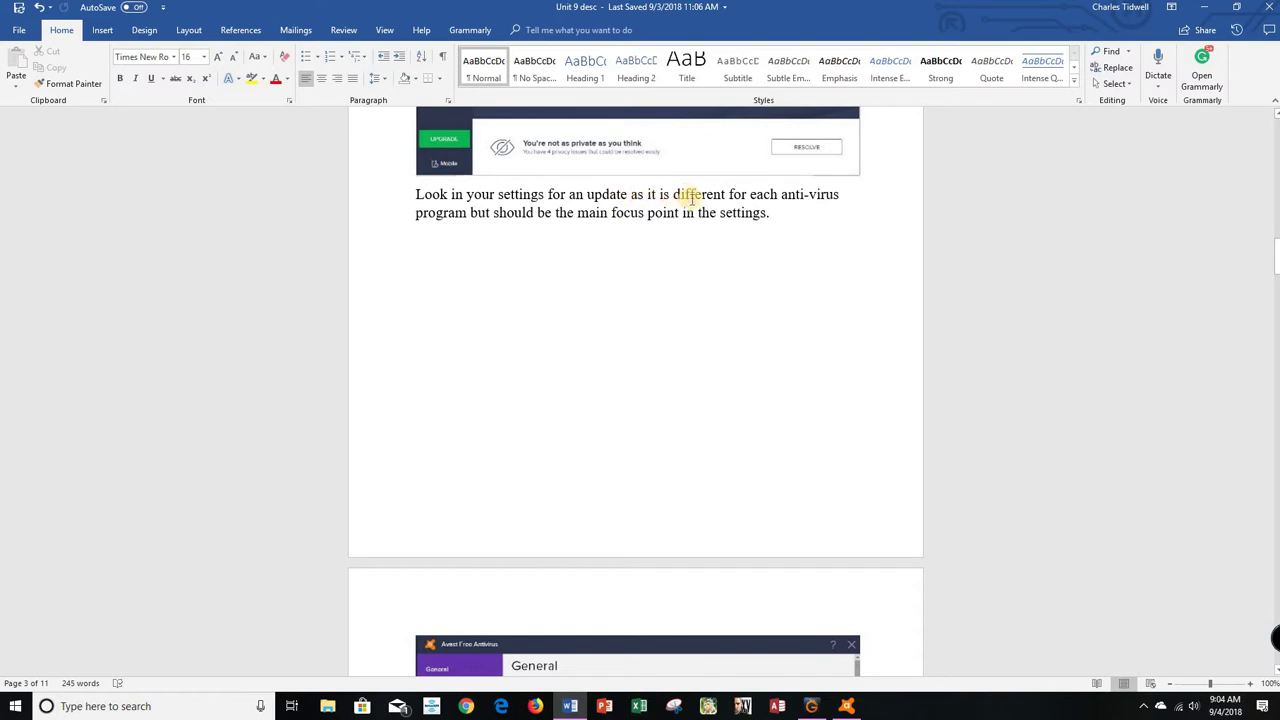
{"action": "left_click", "coordinate": [847, 708]}
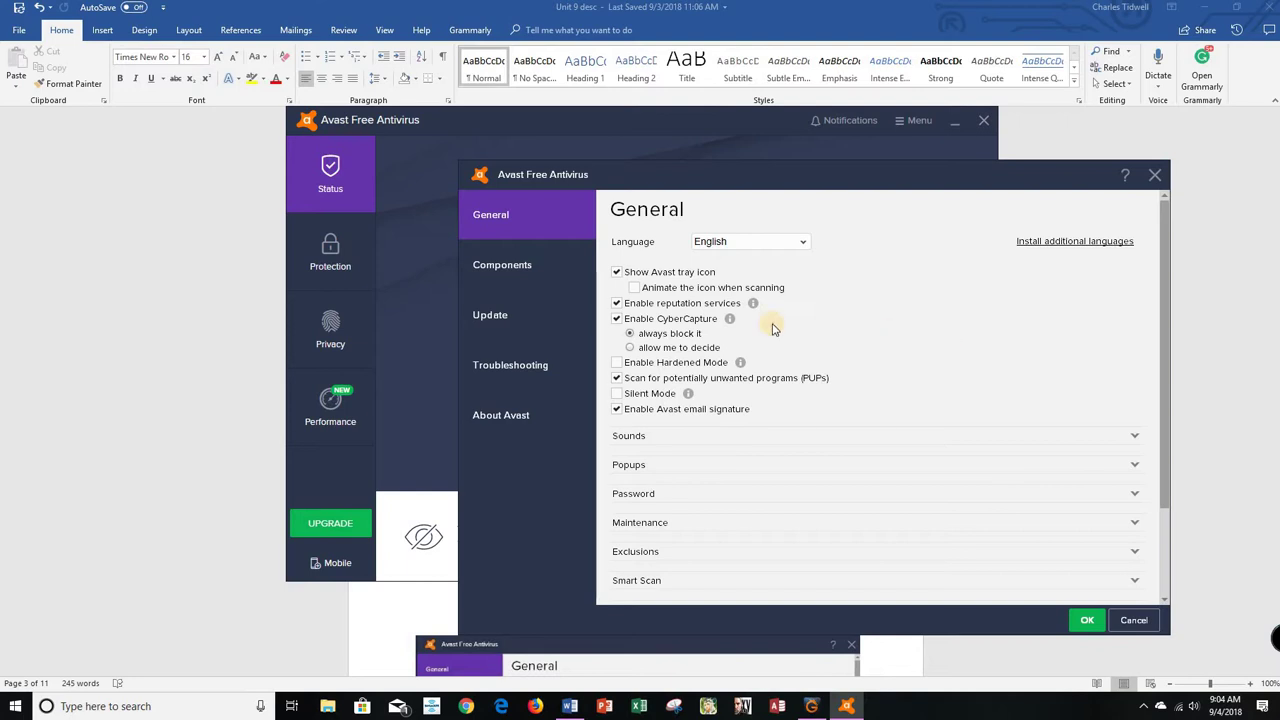
{"action": "left_click", "coordinate": [505, 316]}
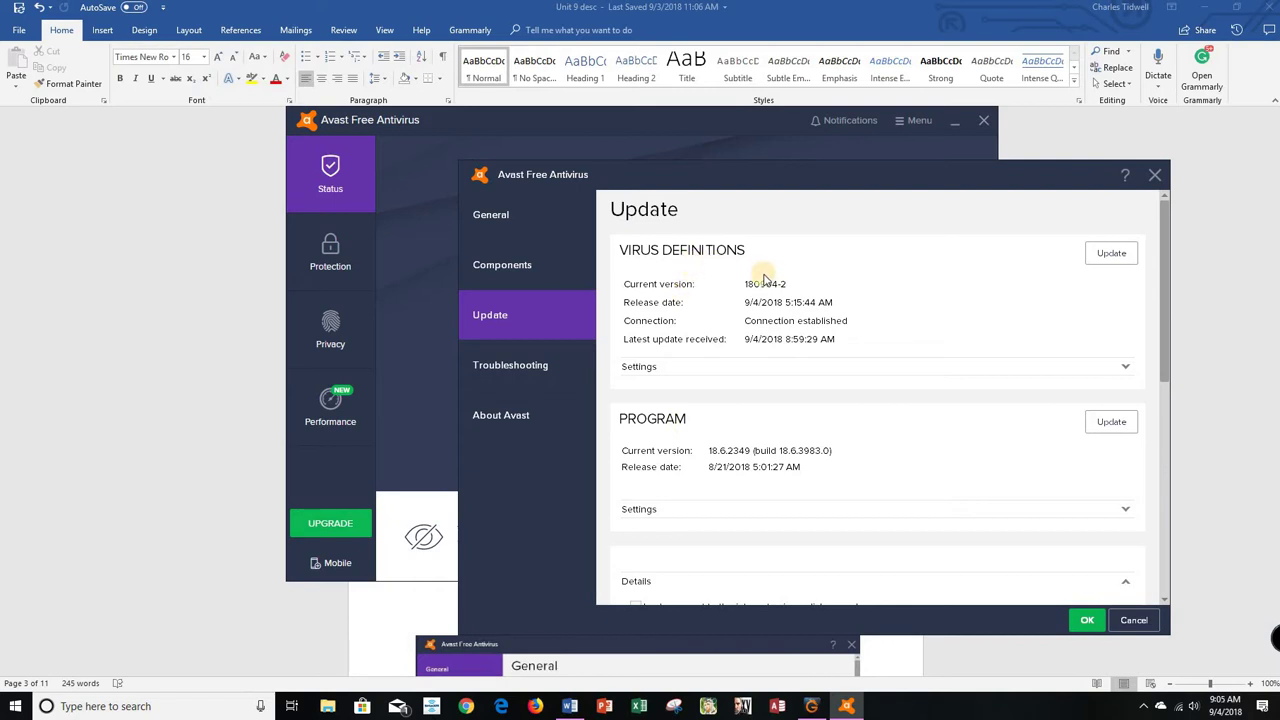
Expand and examine the update settings for the virus definitions and the program, then close the settings window
{"action": "left_click", "coordinate": [635, 370]}
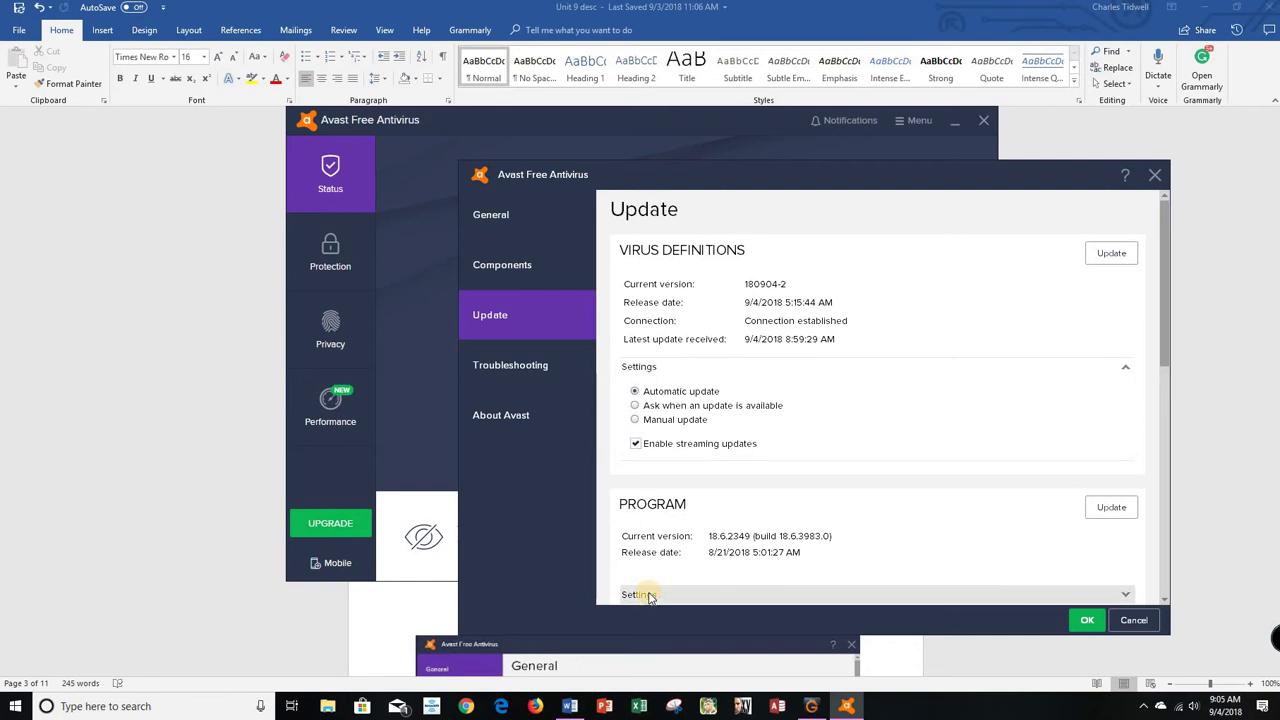
{"action": "left_click", "coordinate": [645, 595]}
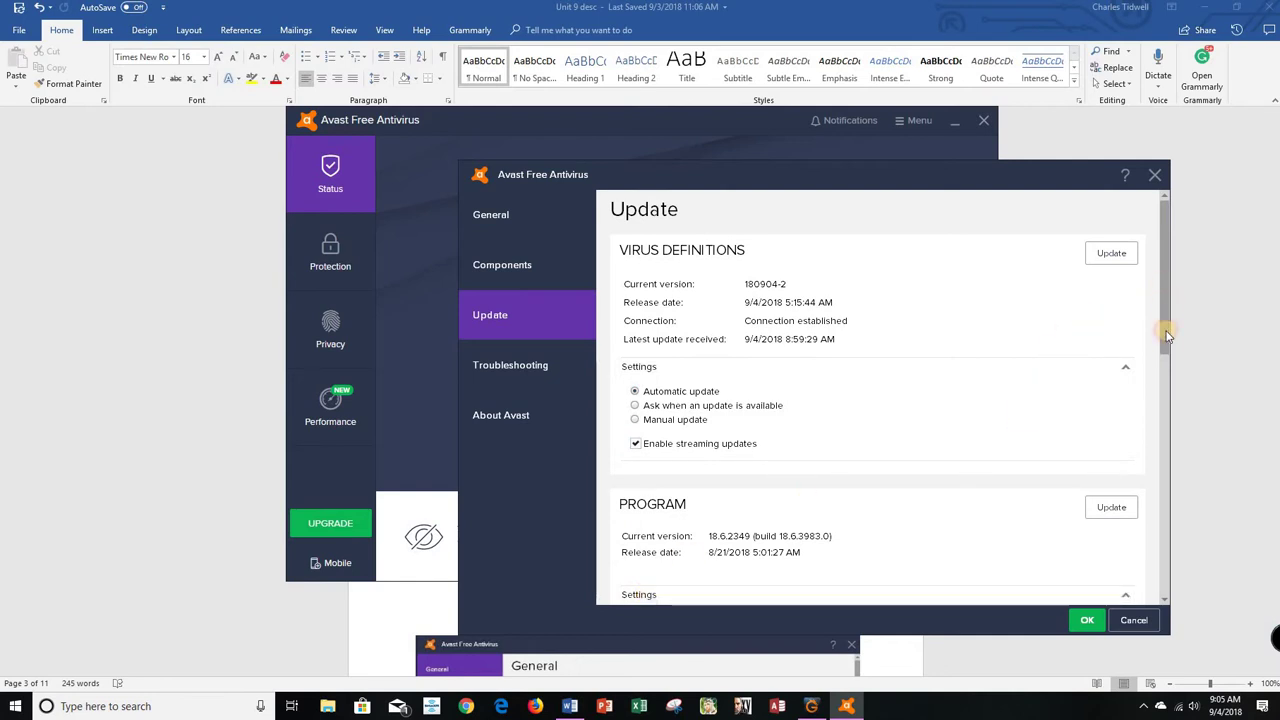
{"action": "left_click_drag", "start_coordinate": [1168, 336], "coordinate": [1166, 387]}
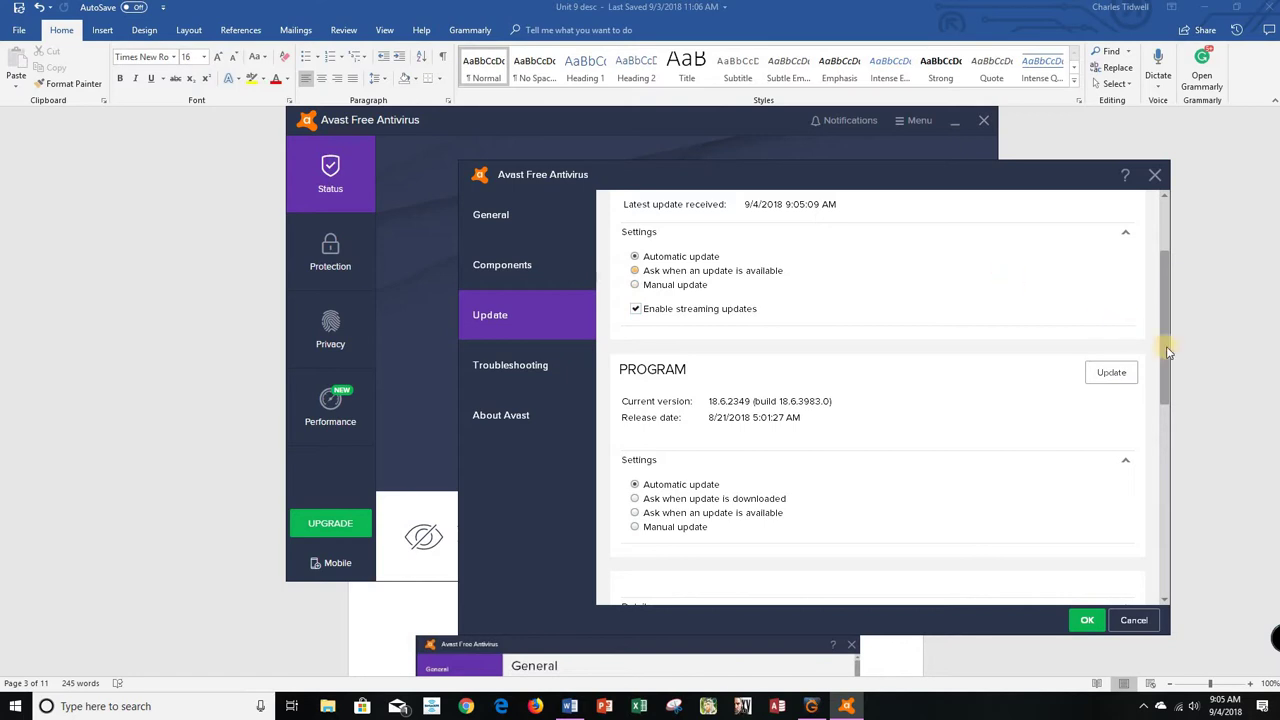
{"action": "left_click_drag", "start_coordinate": [1166, 346], "coordinate": [1170, 338]}
{"action": "left_click_drag", "start_coordinate": [1174, 333], "coordinate": [1171, 289]}
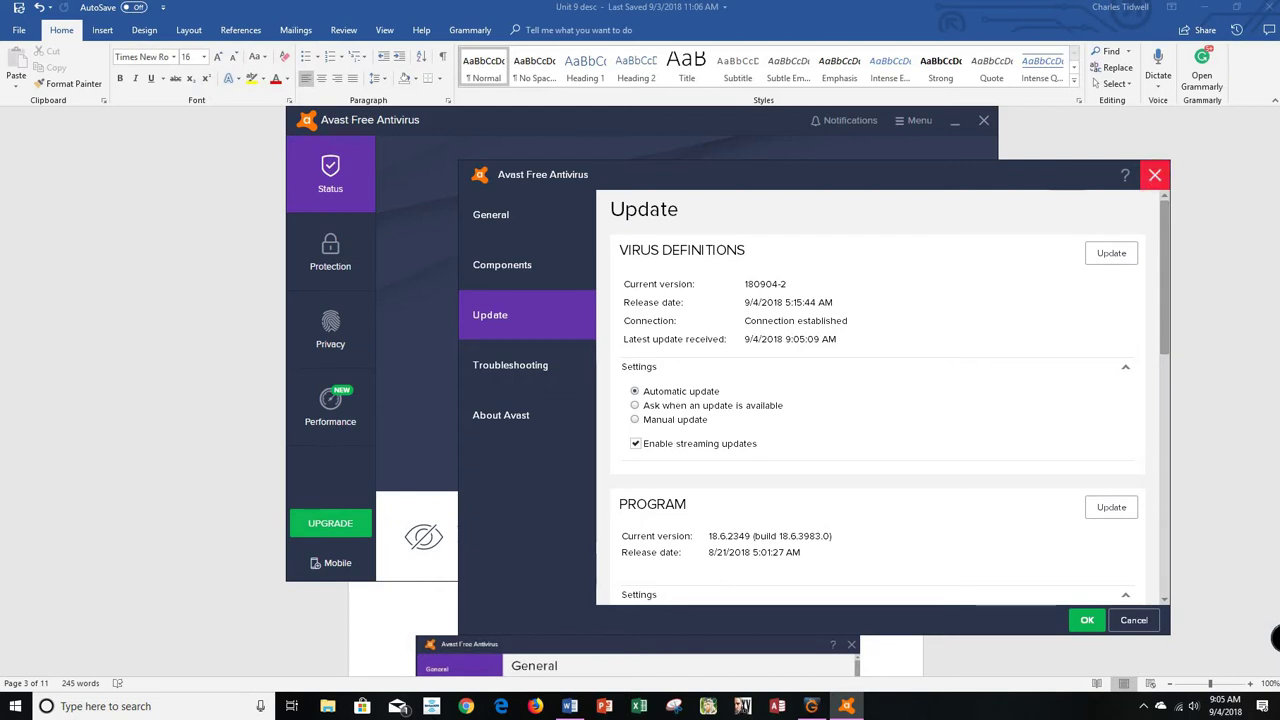
{"action": "left_click", "coordinate": [1154, 175]}
Read the Word document's instructions on automatic updates and checking for updates, through page 7
{"action": "left_click", "coordinate": [1275, 254]}
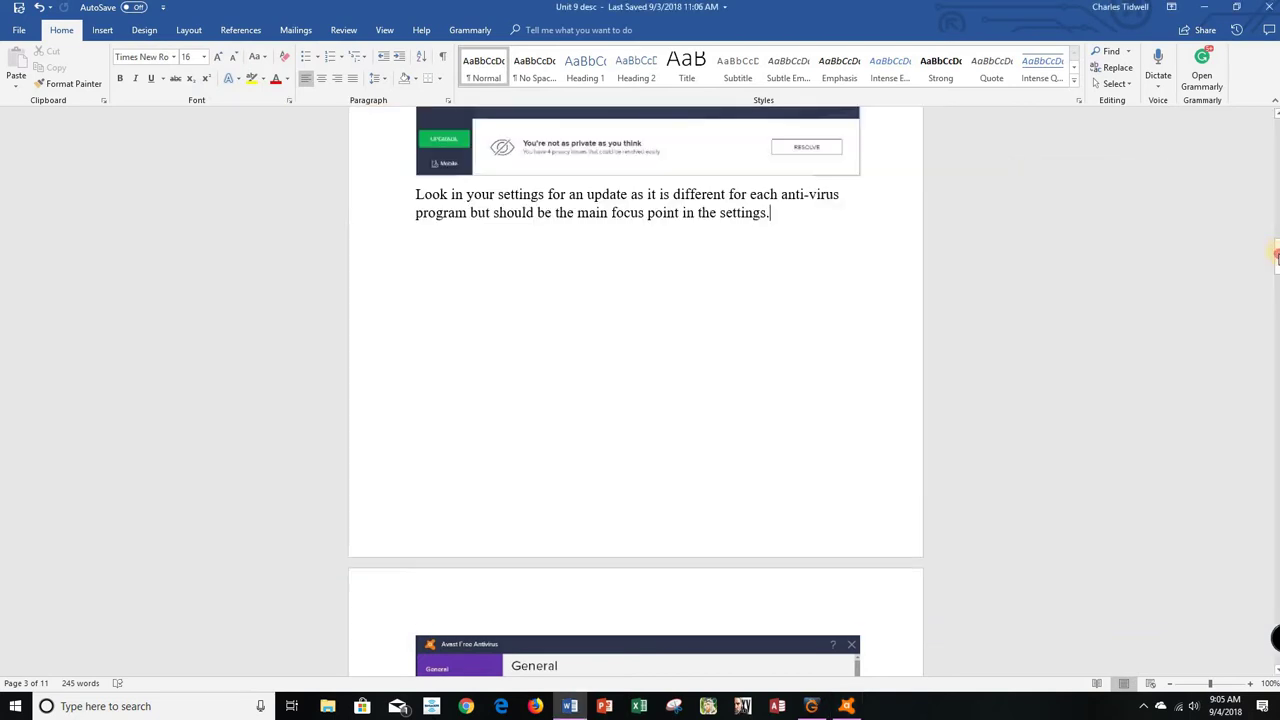
{"action": "left_click_drag", "start_coordinate": [1276, 254], "coordinate": [602, 527]}
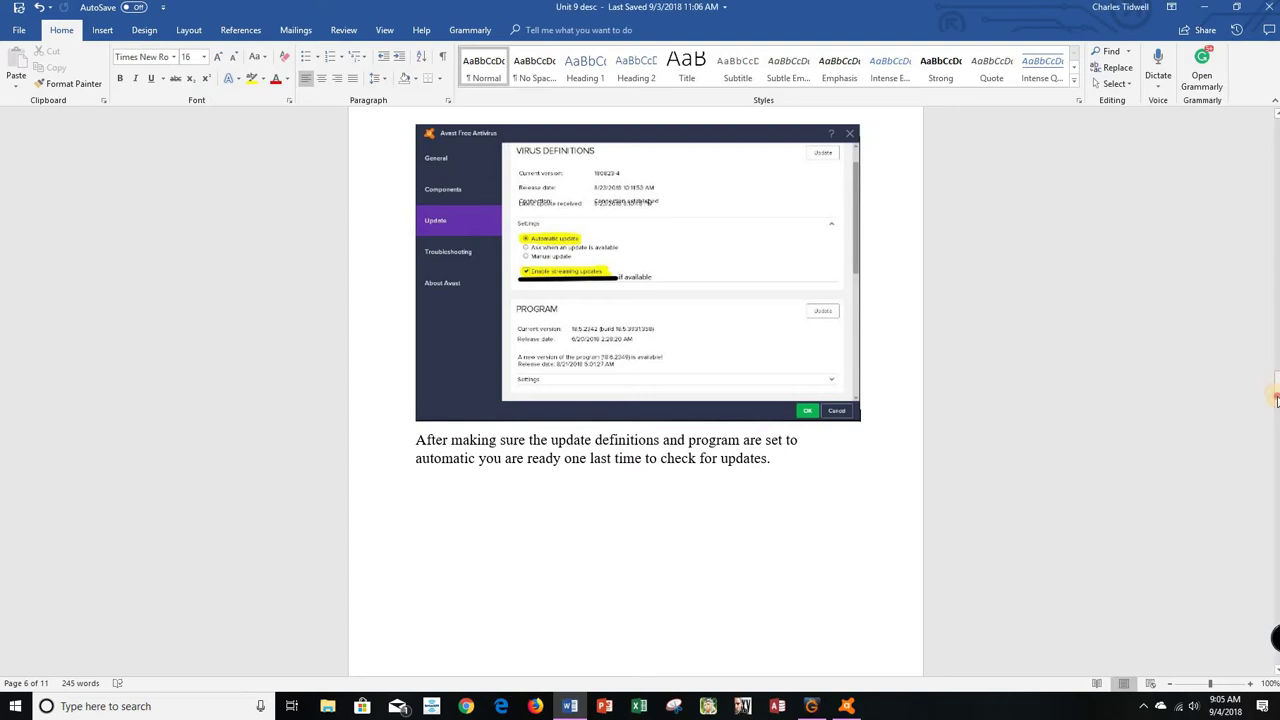
{"action": "left_click_drag", "start_coordinate": [1276, 398], "coordinate": [1276, 433]}
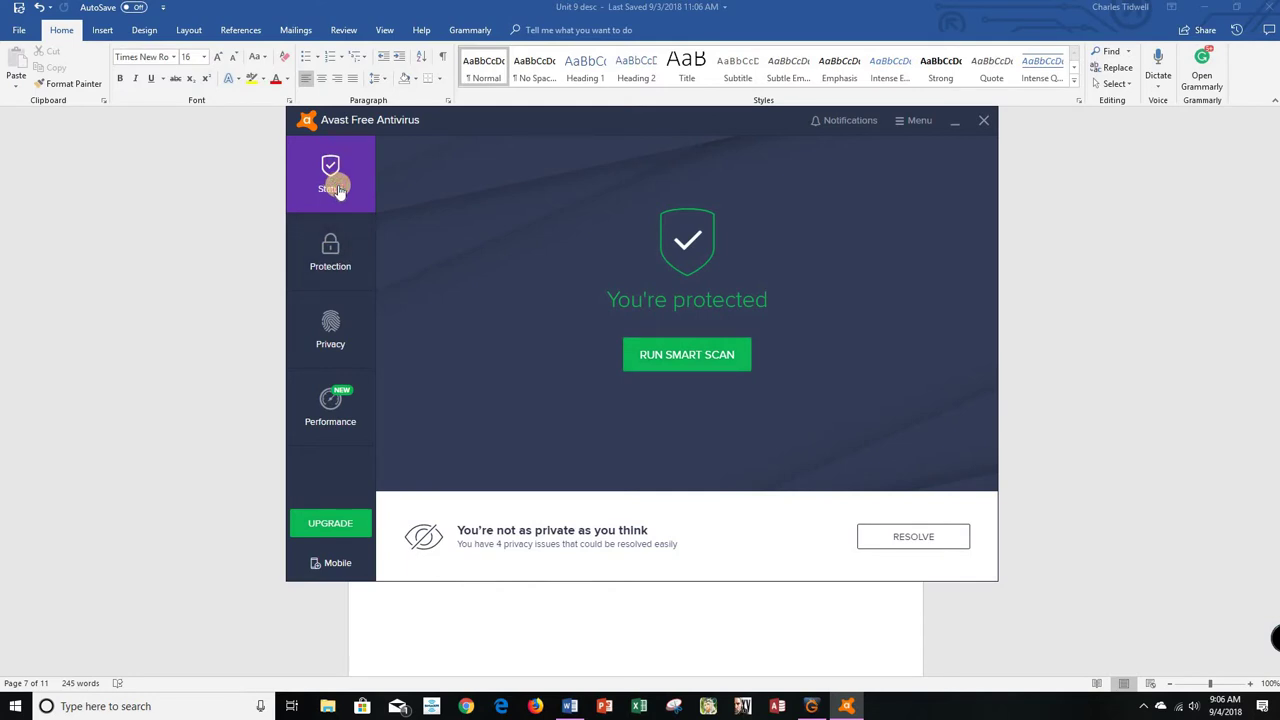
Reopen Avast's Update settings, check for a program update, and close the settings window
{"action": "left_click", "coordinate": [920, 120]}
{"action": "left_click", "coordinate": [909, 154]}
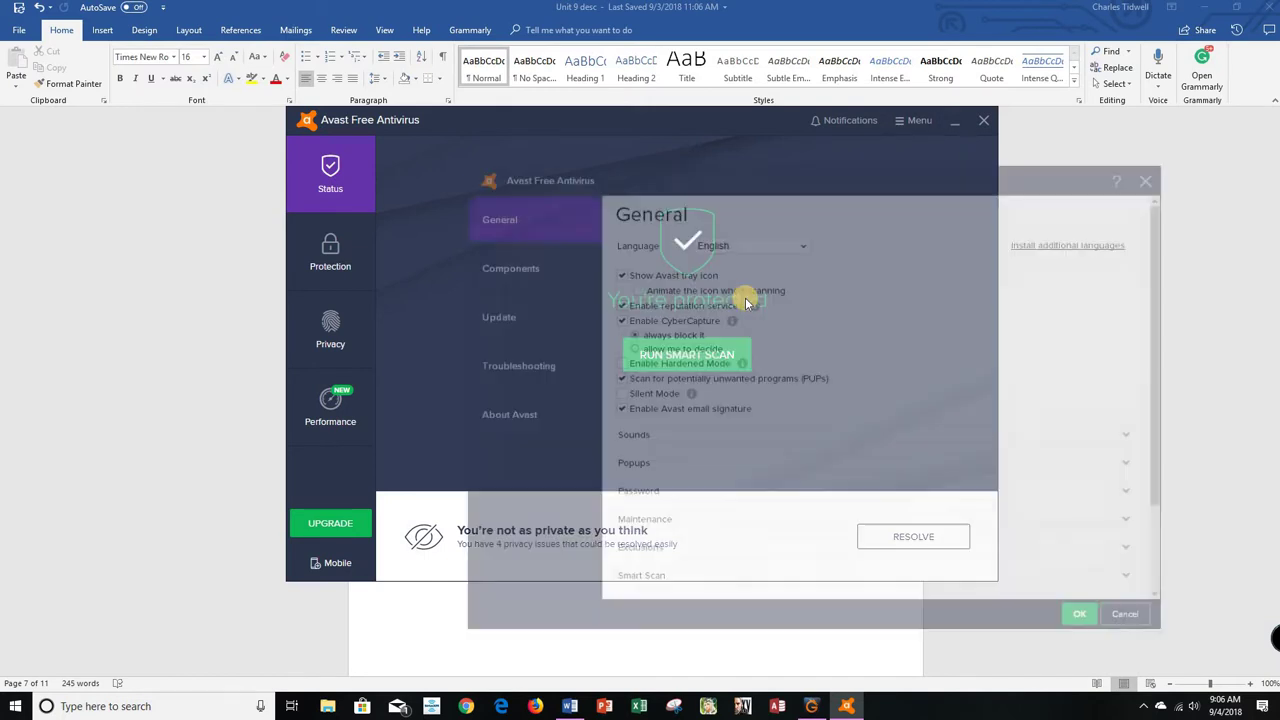
{"action": "left_click", "coordinate": [481, 322]}
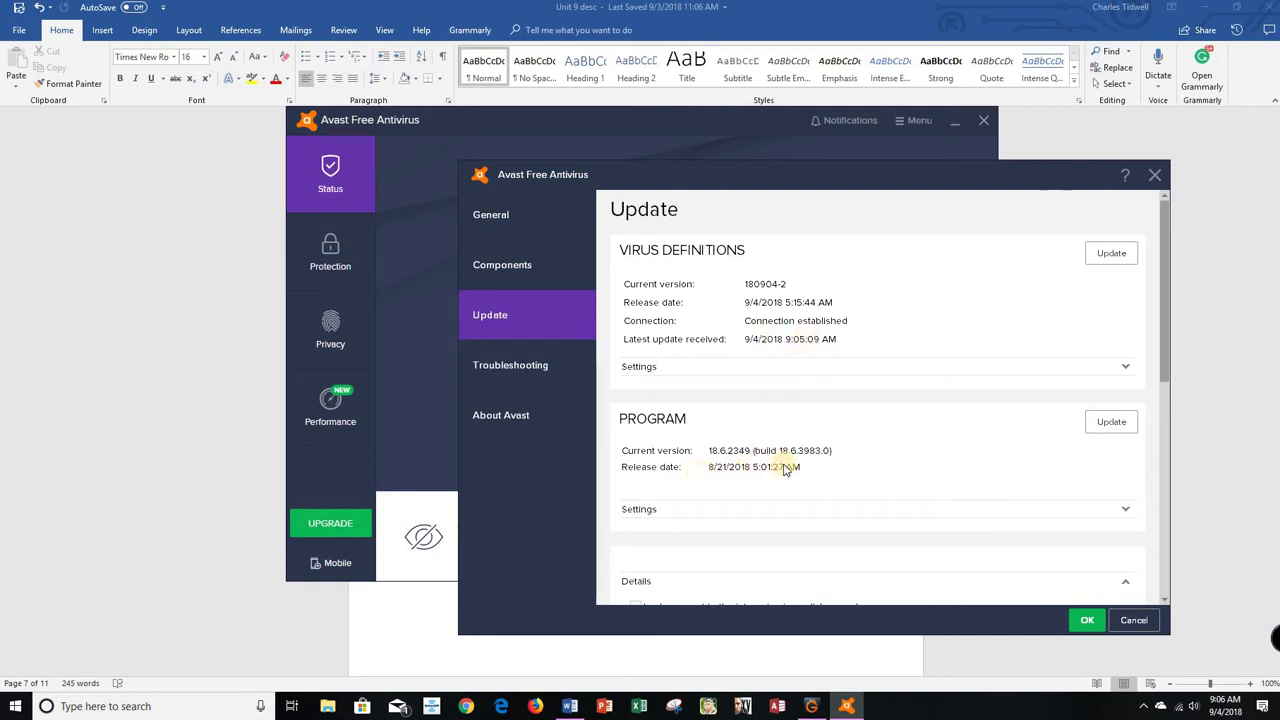
{"action": "left_click", "coordinate": [1111, 423]}
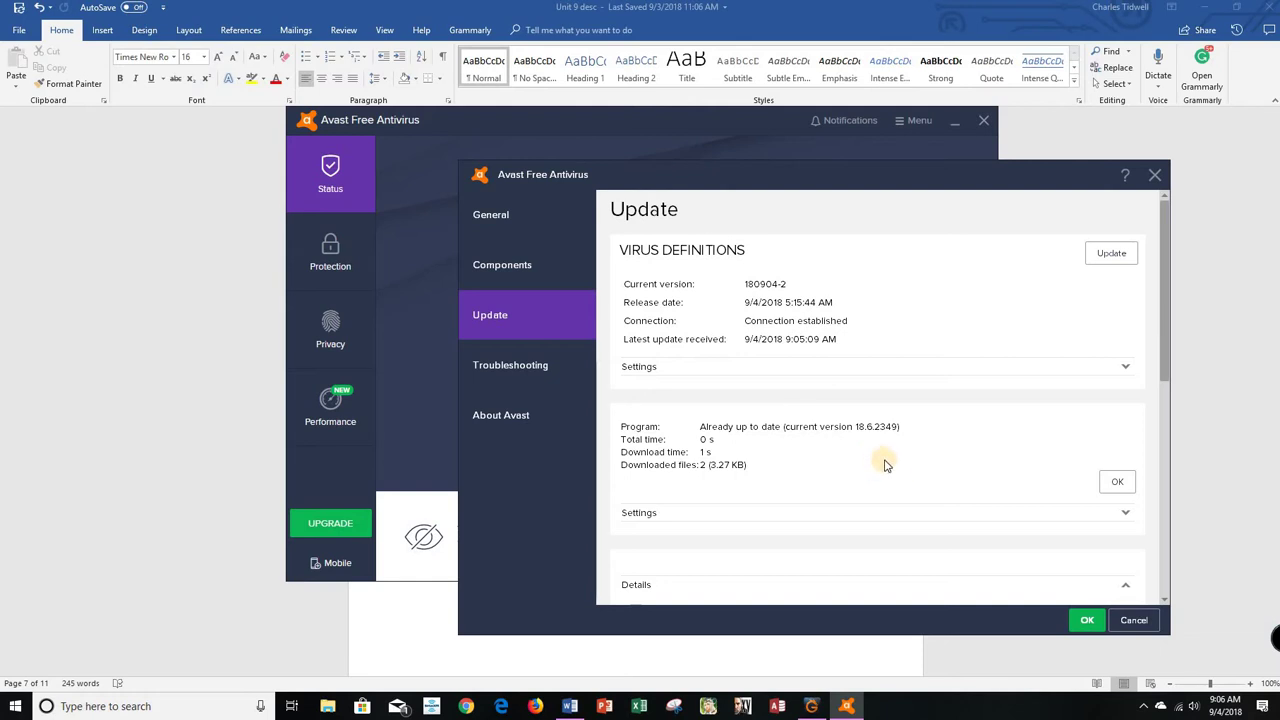
{"action": "left_click", "coordinate": [1157, 178]}
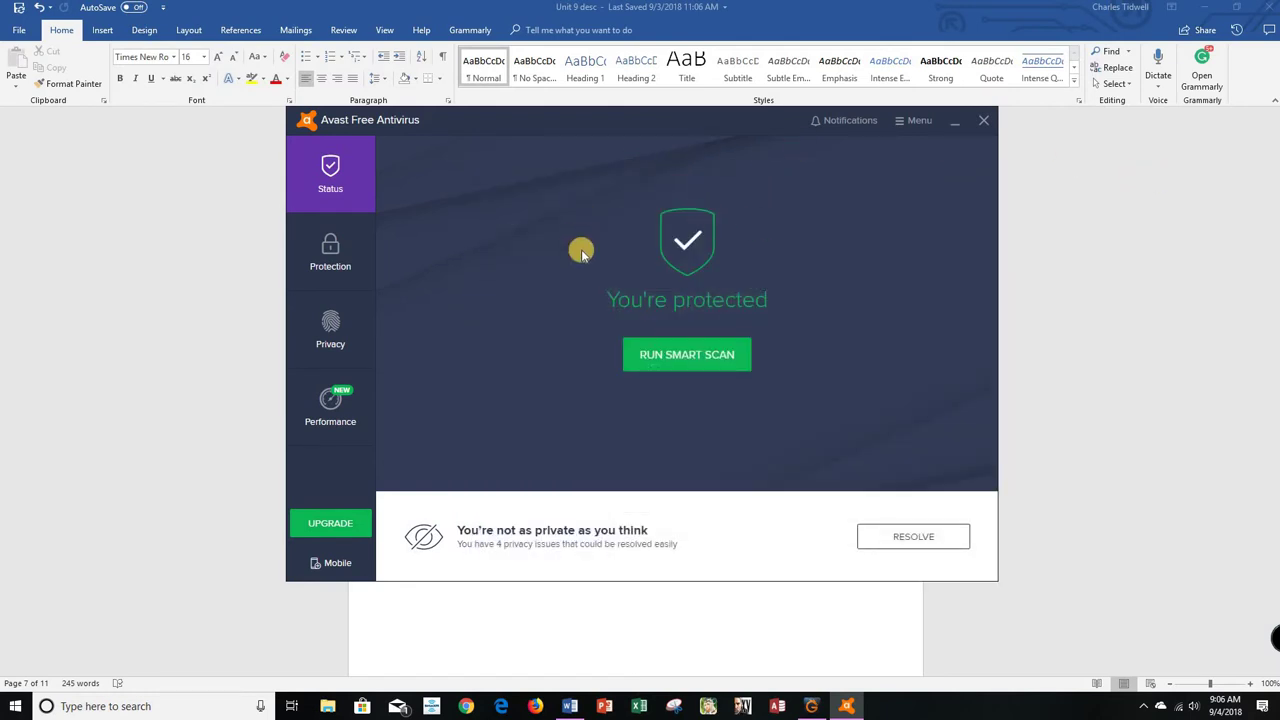
{"action": "left_click", "coordinate": [697, 362]}
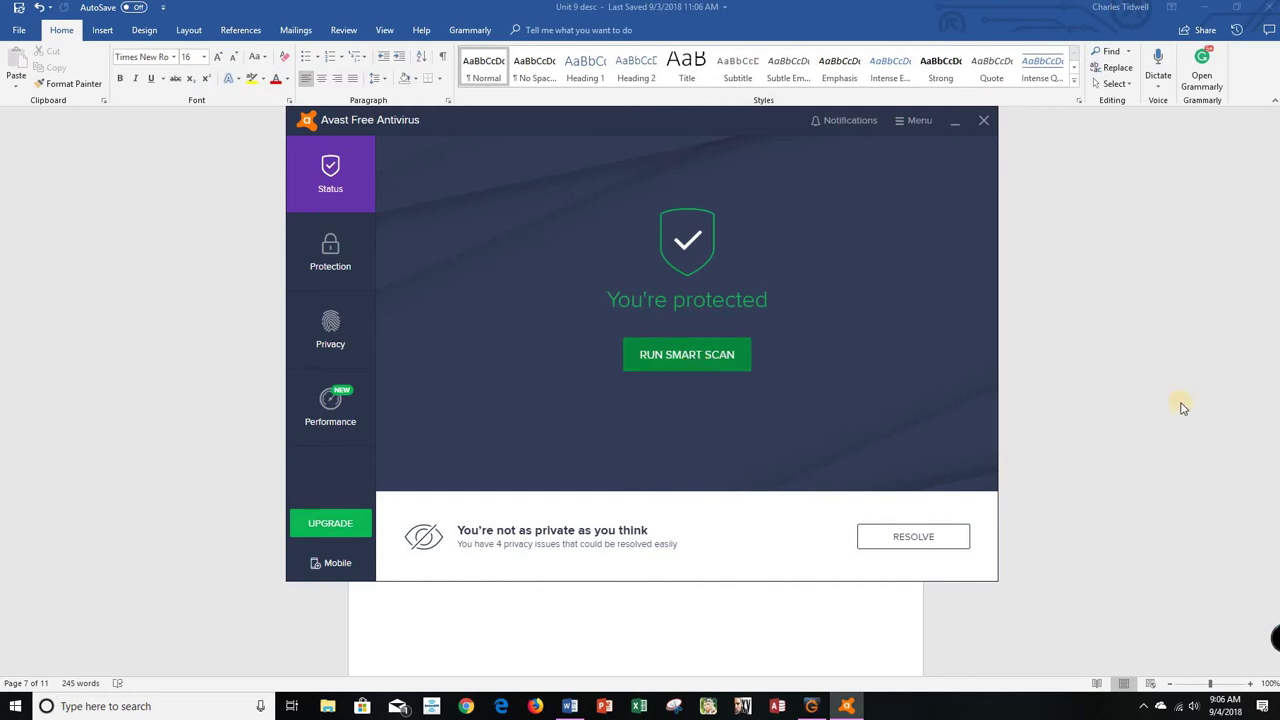
Enlarge the security update screenshot above the scan instruction in the Word document
{"action": "left_click", "coordinate": [1277, 428]}
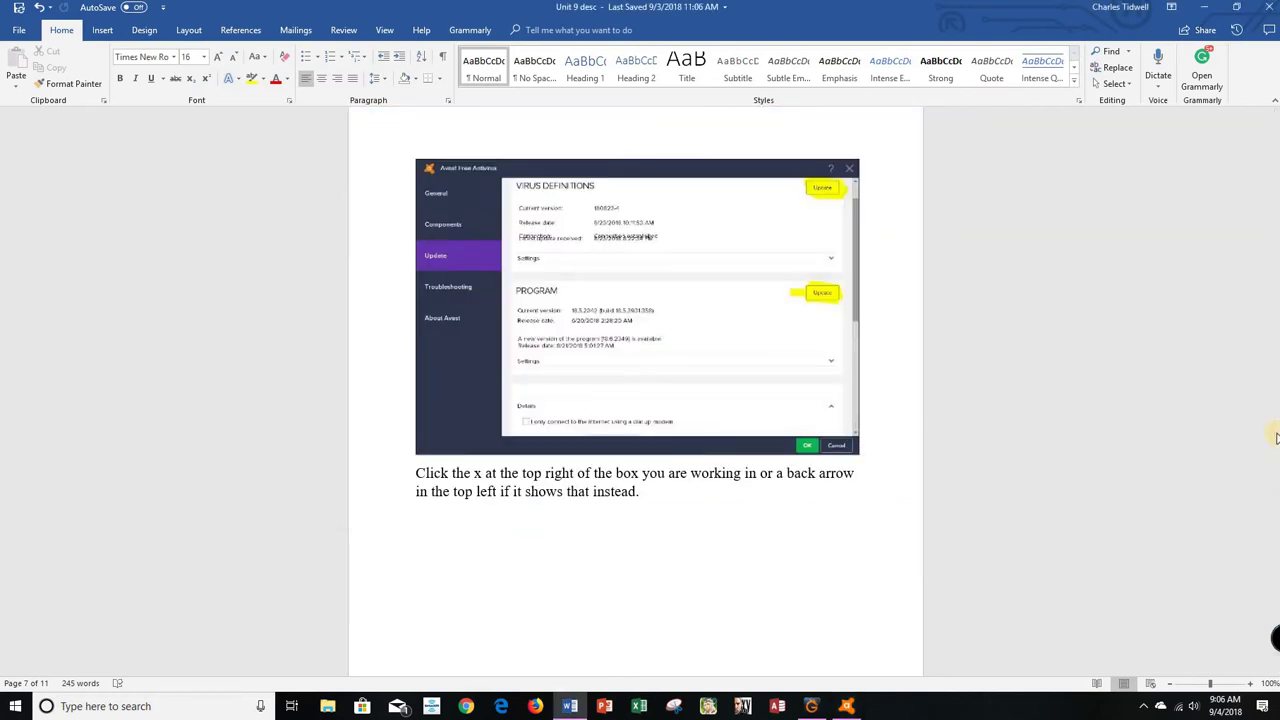
{"action": "left_click_drag", "start_coordinate": [1277, 428], "coordinate": [1277, 450]}
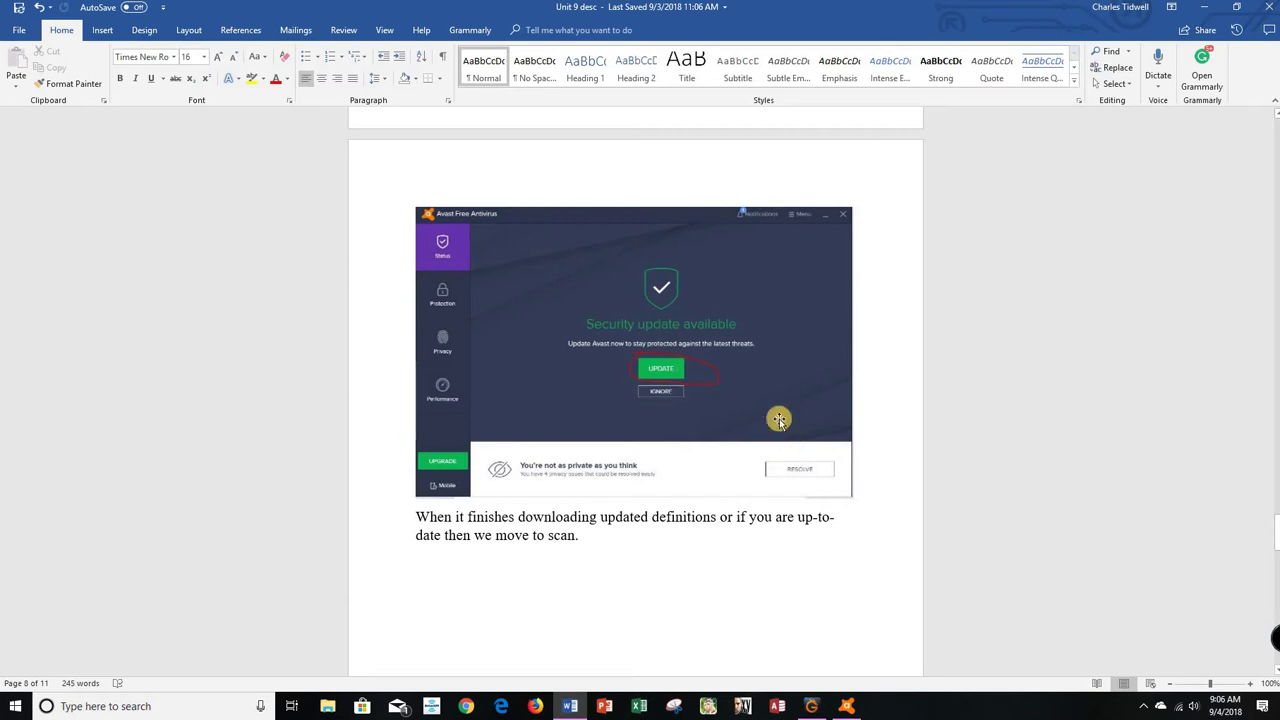
{"action": "left_click", "coordinate": [843, 489]}
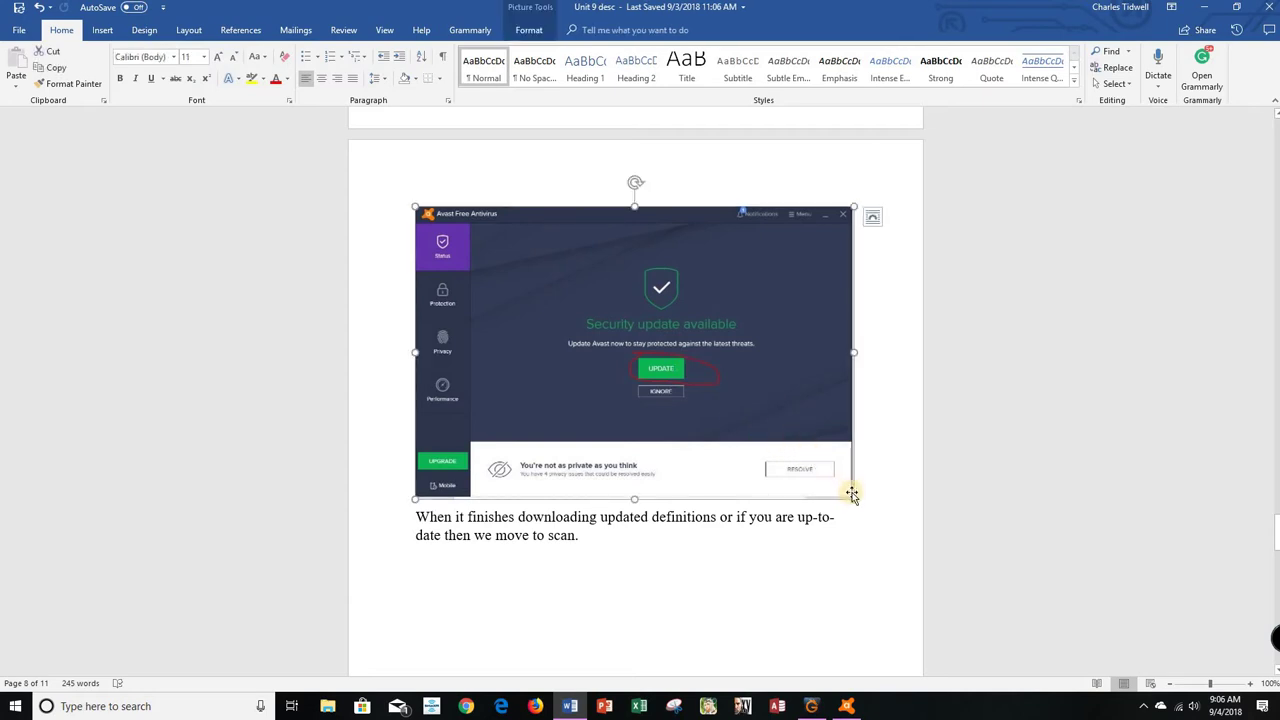
{"action": "left_click_drag", "start_coordinate": [852, 497], "coordinate": [886, 540]}
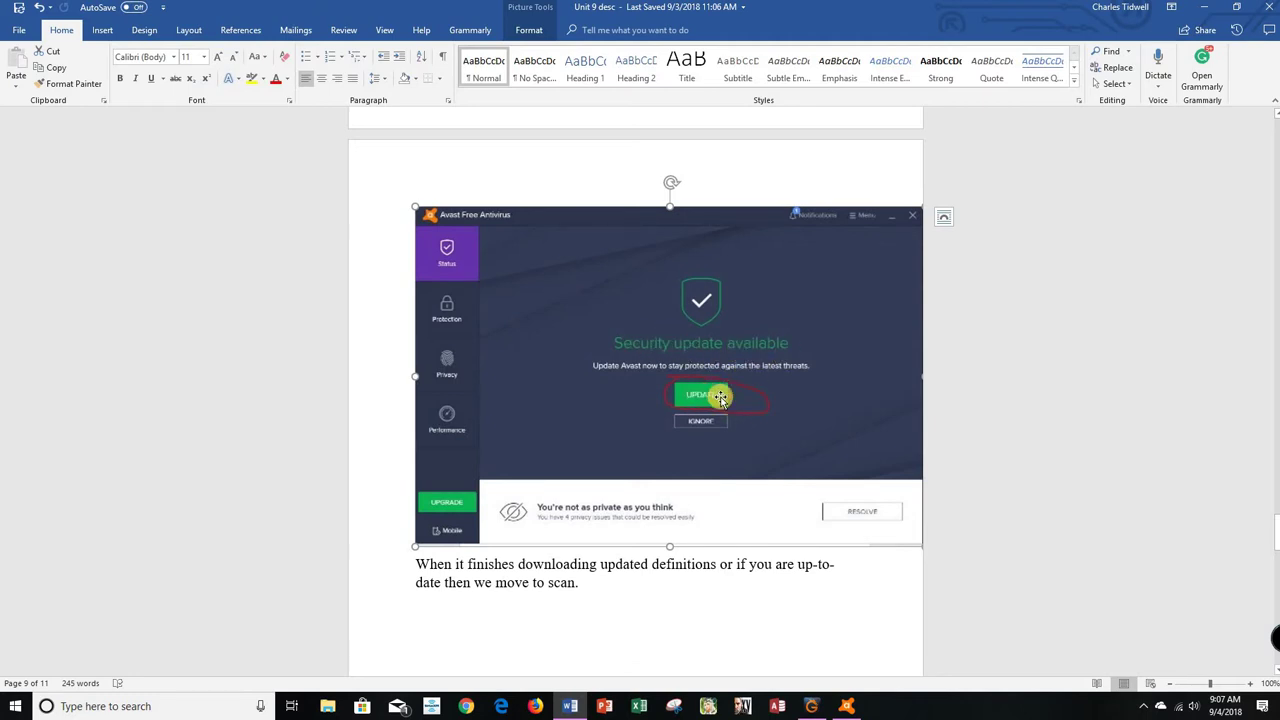
Switch to Avast, run a Smart Scan, and start resolving all the issues it reports
{"action": "left_click", "coordinate": [847, 706]}
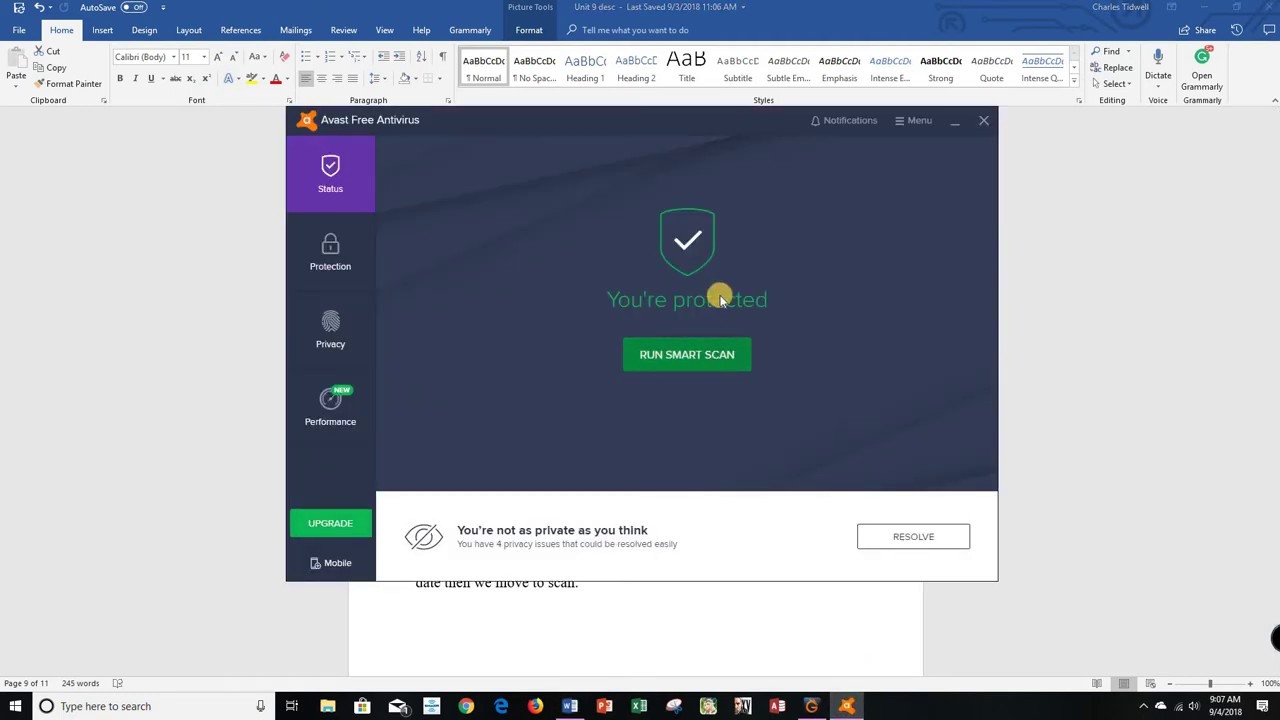
{"action": "left_click", "coordinate": [734, 360]}
{"action": "left_click", "coordinate": [690, 356]}
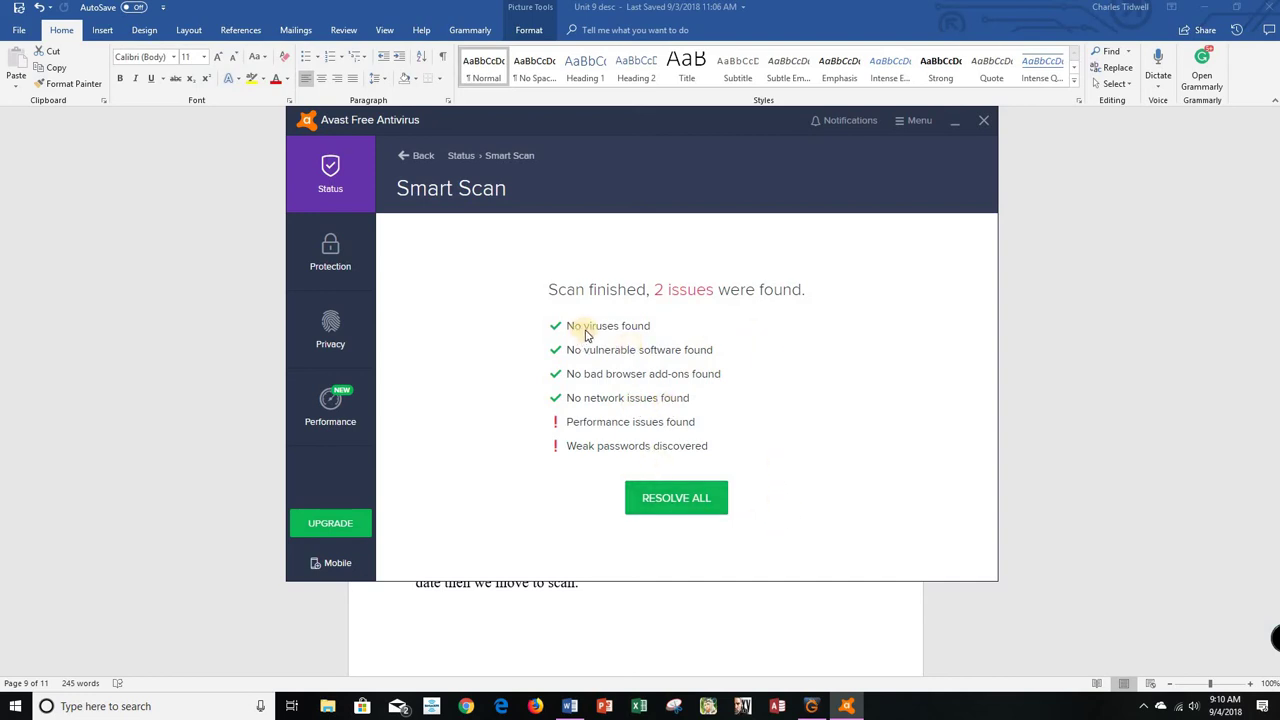
{"action": "left_click", "coordinate": [675, 501]}
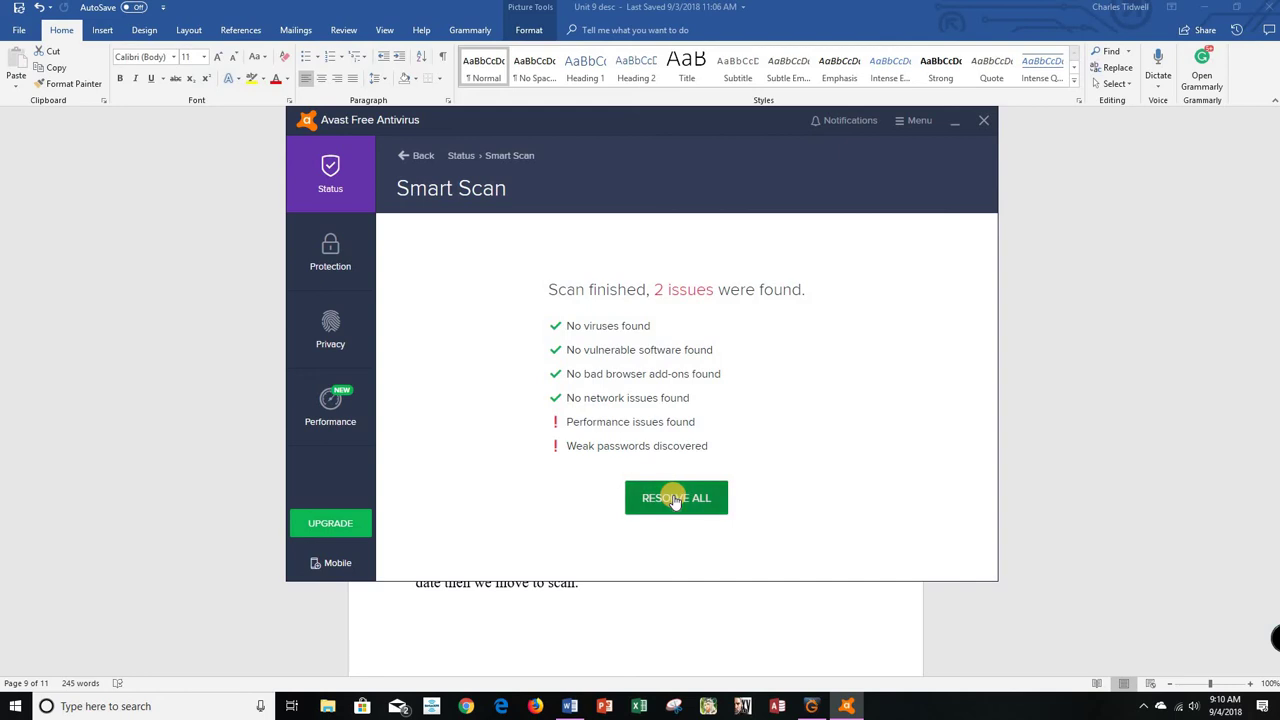